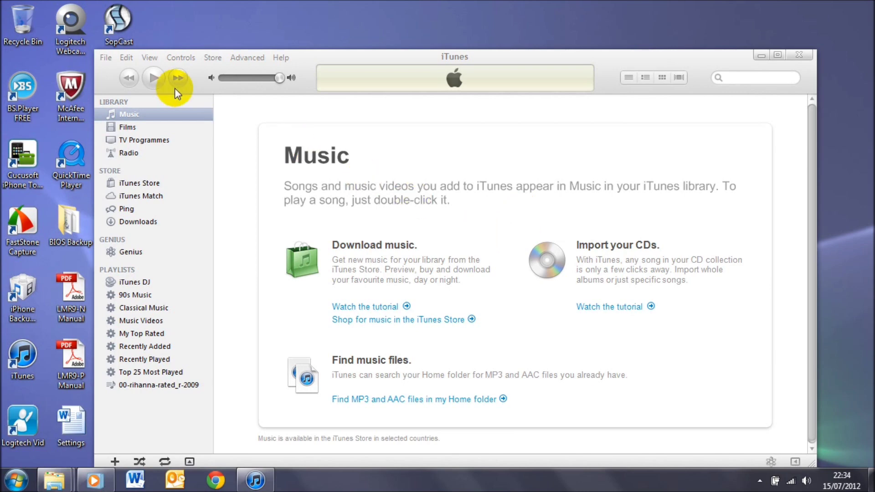
Open iTunes Preferences from the Edit menu
{"action": "left_click", "coordinate": [126, 58]}
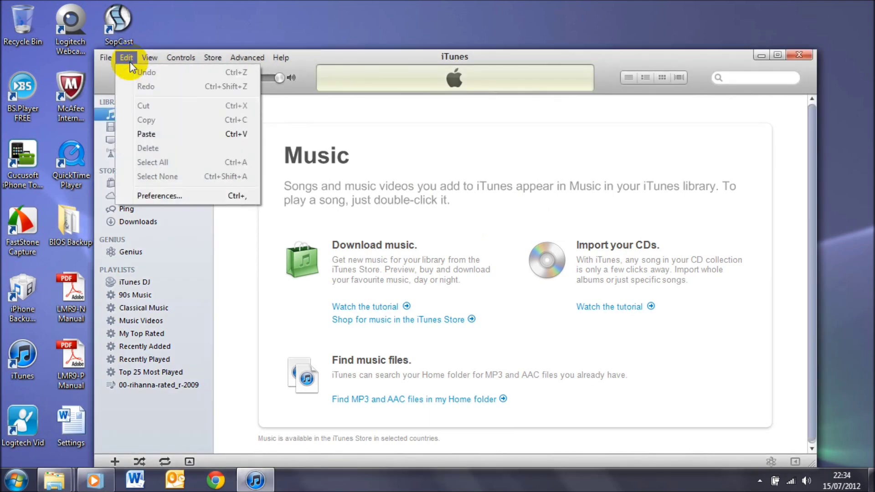
{"action": "left_click", "coordinate": [167, 196]}
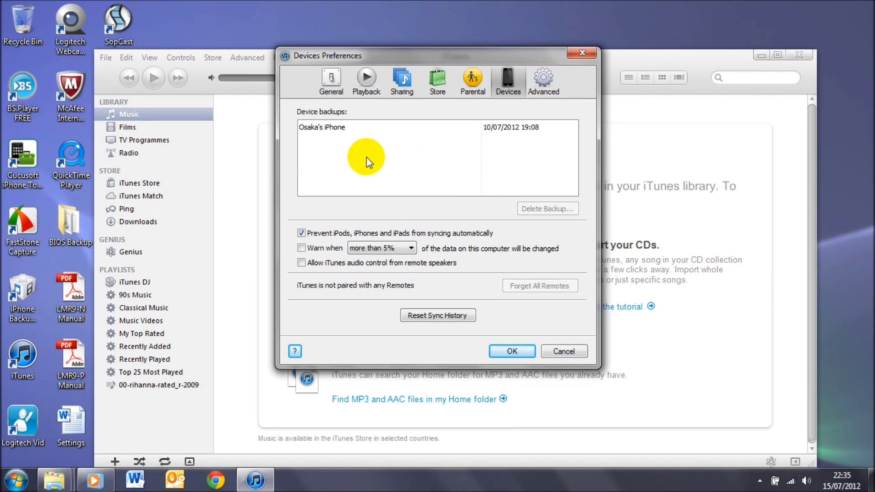
{"action": "left_click", "coordinate": [564, 352]}
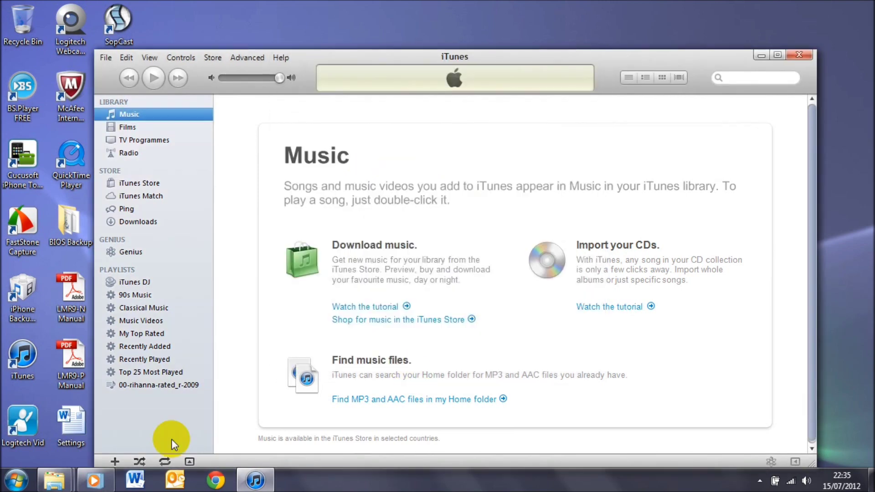
In the personal user folder, turn on Show hidden files, folders and drives in Folder Options
{"action": "left_click", "coordinate": [16, 479]}
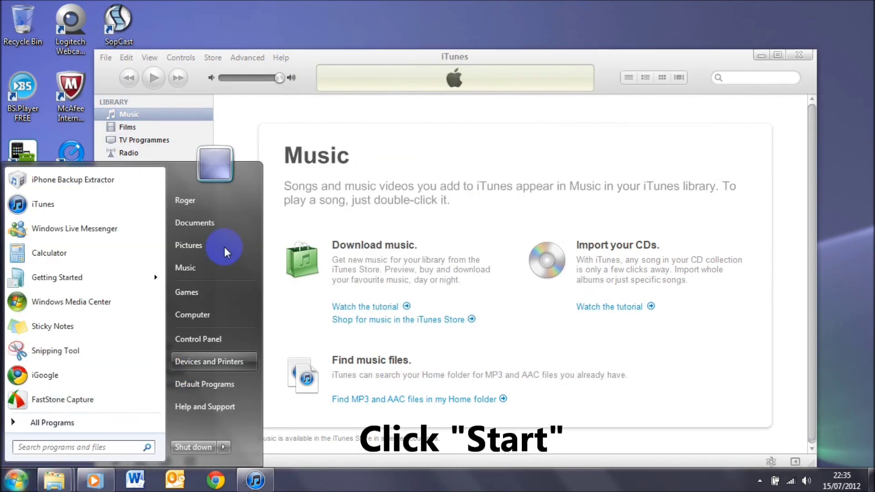
{"action": "left_click", "coordinate": [220, 206]}
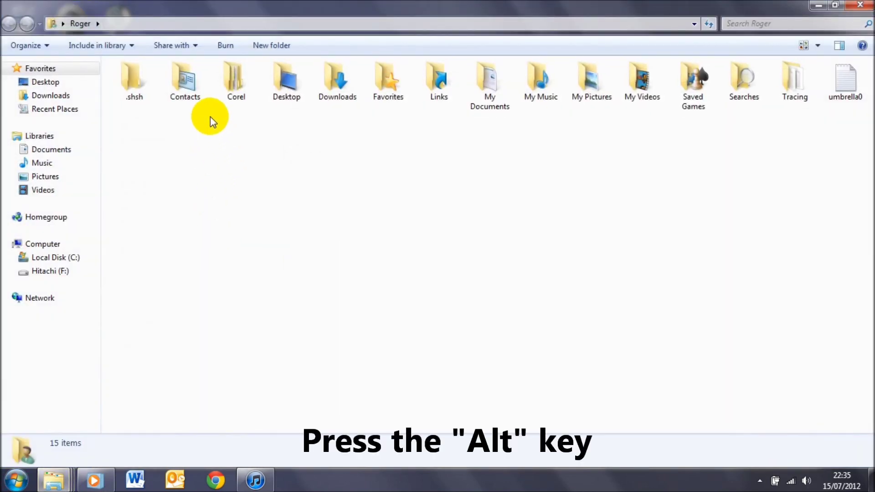
{"action": "key", "text": "alt"}
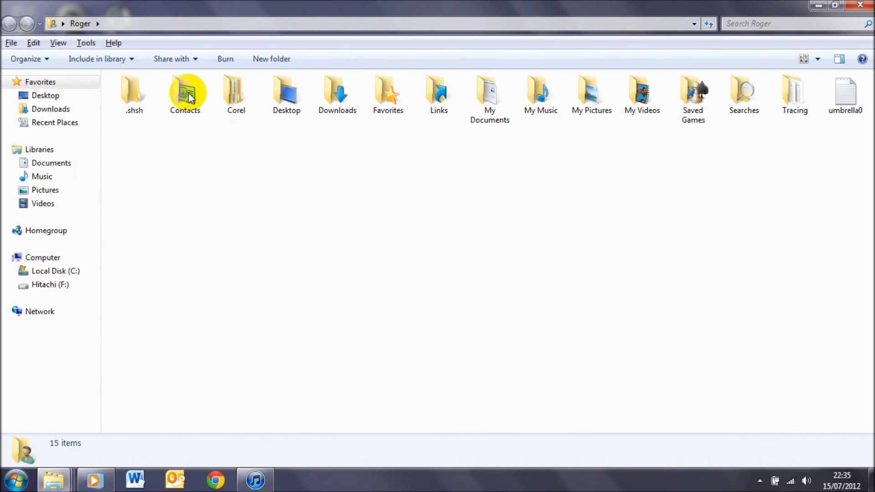
{"action": "left_click", "coordinate": [93, 44]}
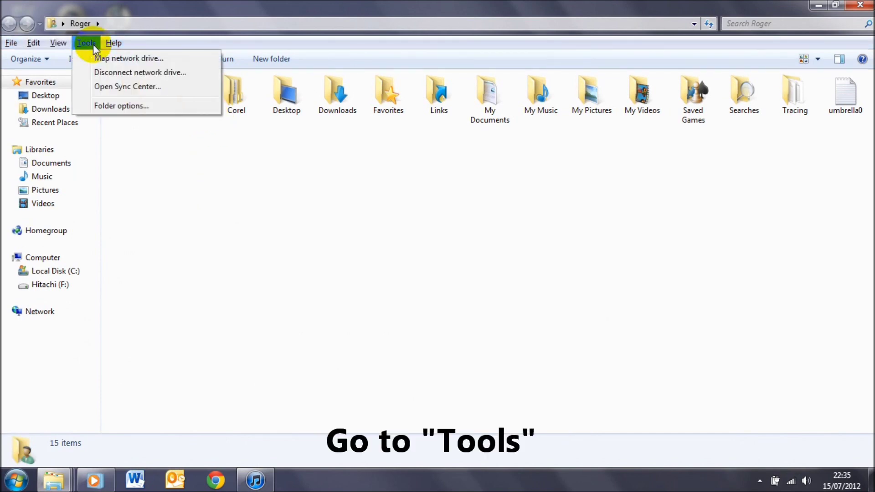
{"action": "left_click", "coordinate": [124, 111]}
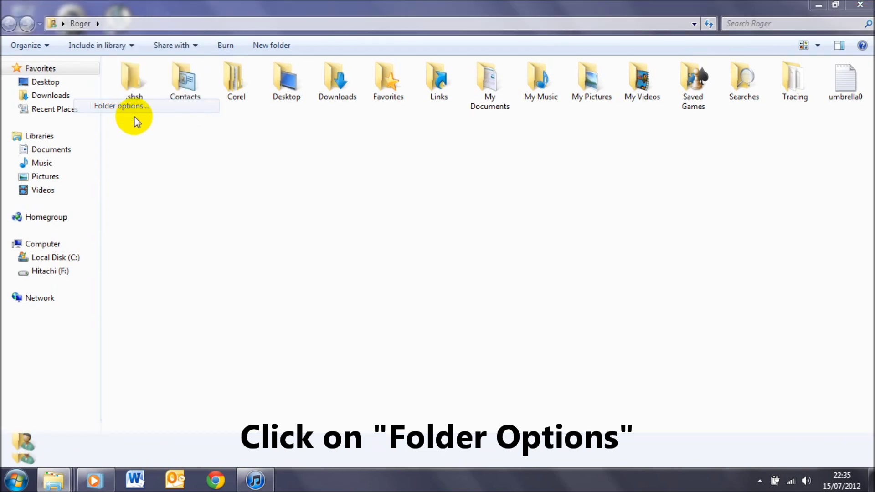
{"action": "left_click", "coordinate": [64, 78]}
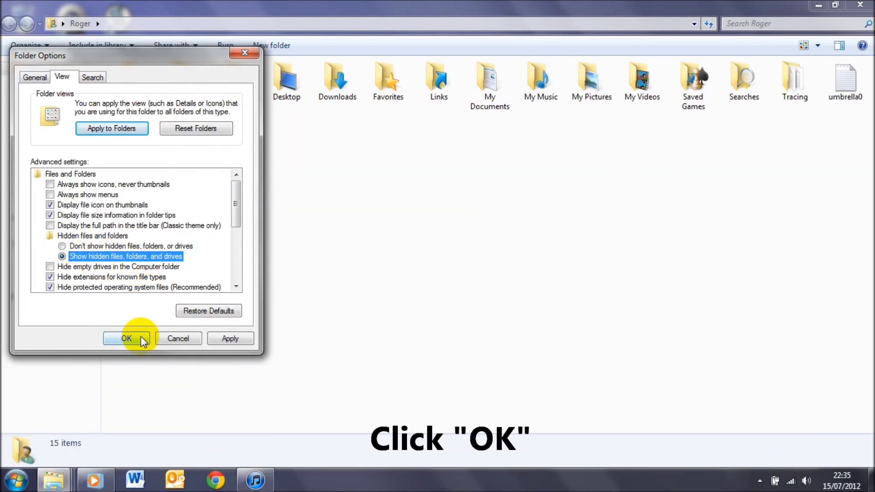
{"action": "left_click", "coordinate": [138, 337]}
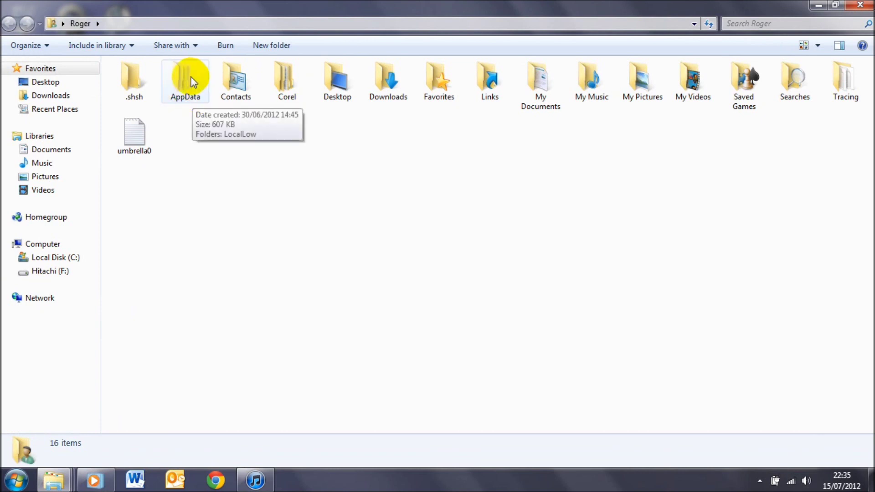
Drill through AppData, Roaming, Apple Computer, MobileSync and Backup into the first, intact backup folder
{"action": "double_click", "coordinate": [199, 99]}
{"action": "double_click", "coordinate": [183, 112]}
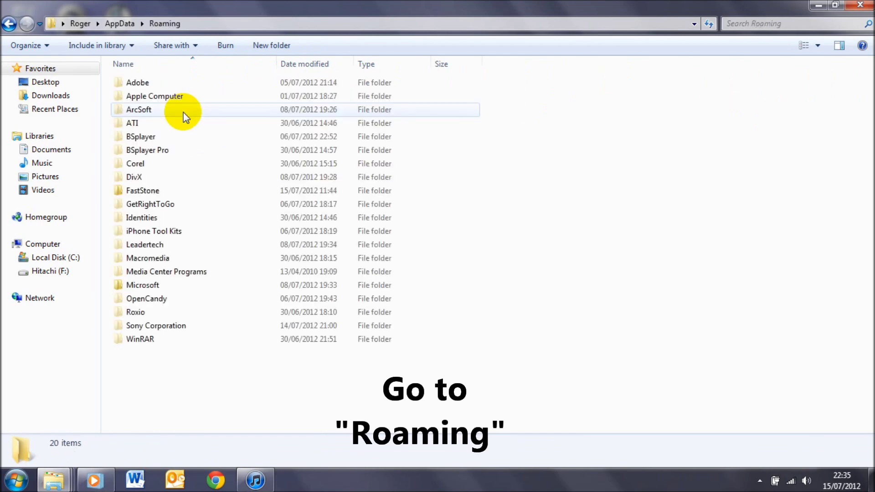
{"action": "double_click", "coordinate": [183, 97]}
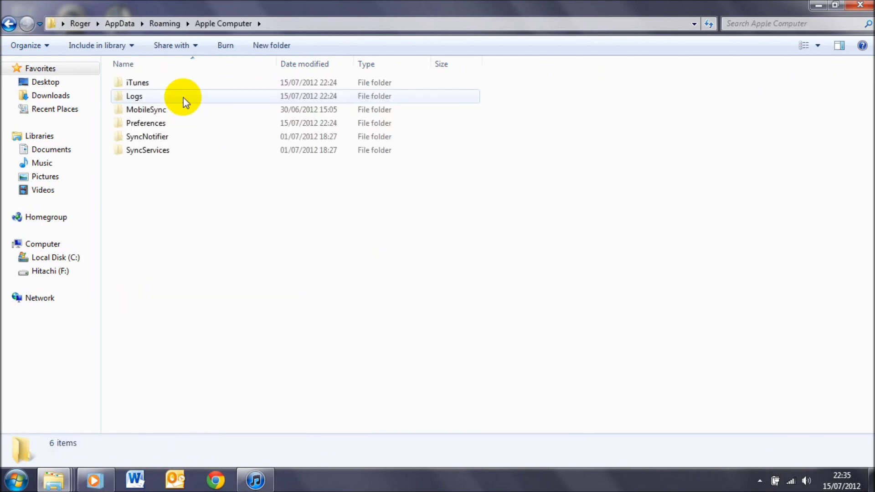
{"action": "double_click", "coordinate": [179, 110]}
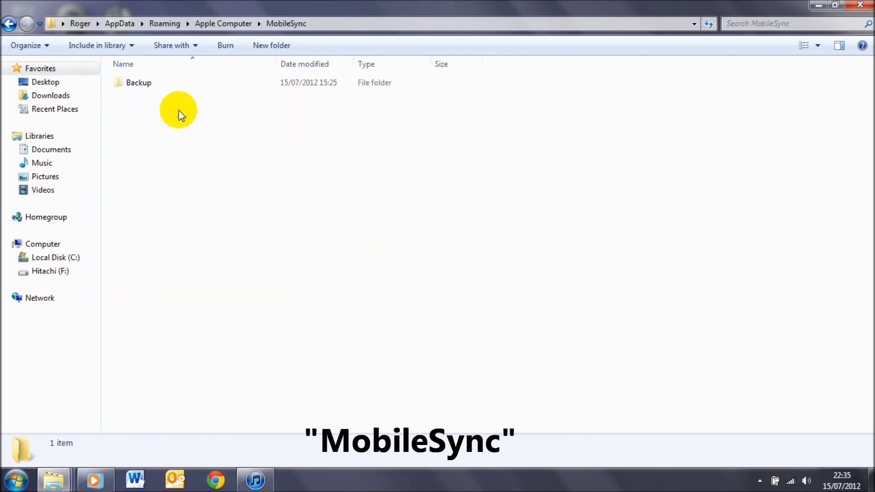
{"action": "double_click", "coordinate": [182, 86]}
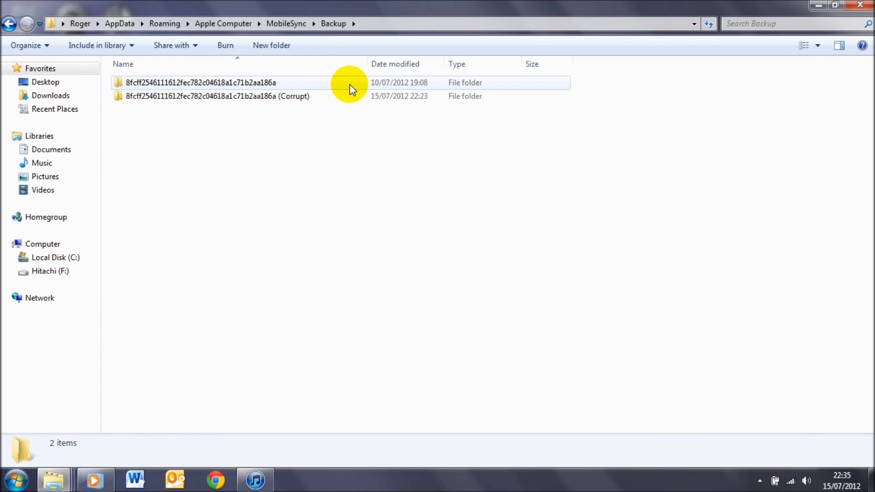
{"action": "mouse_move", "coordinate": [349, 84]}
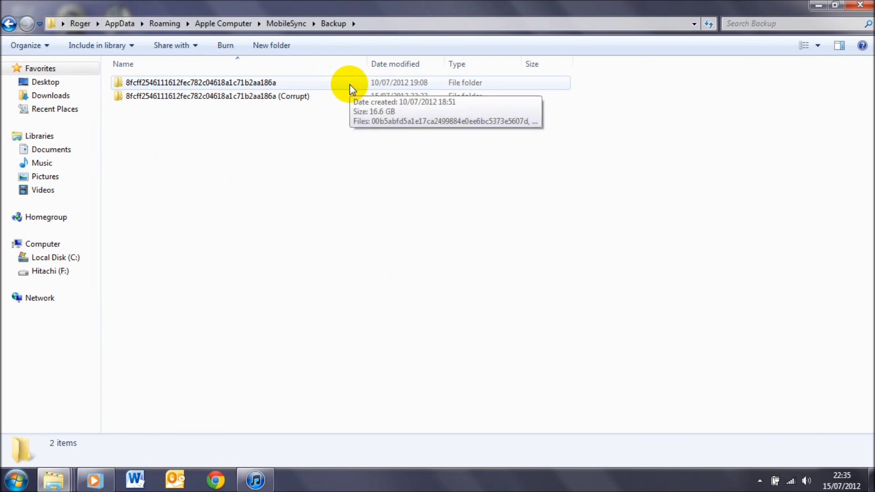
{"action": "double_click", "coordinate": [350, 85]}
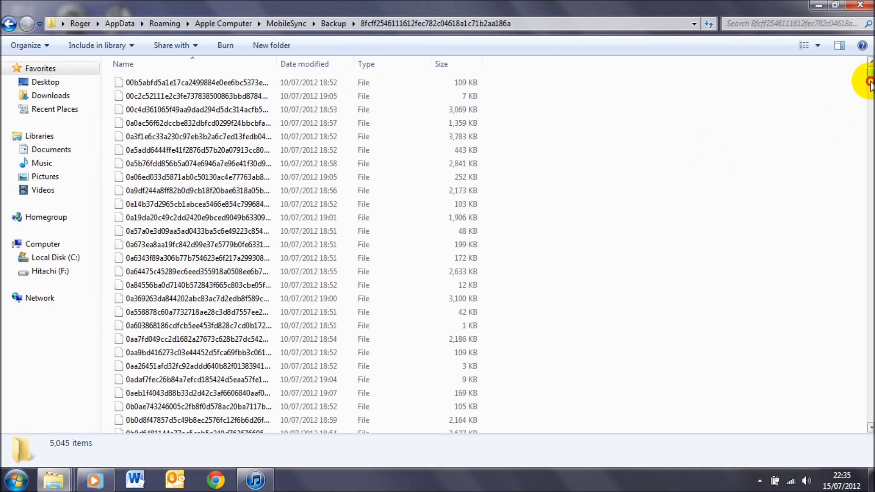
{"action": "left_click_drag", "start_coordinate": [865, 78], "coordinate": [857, 425]}
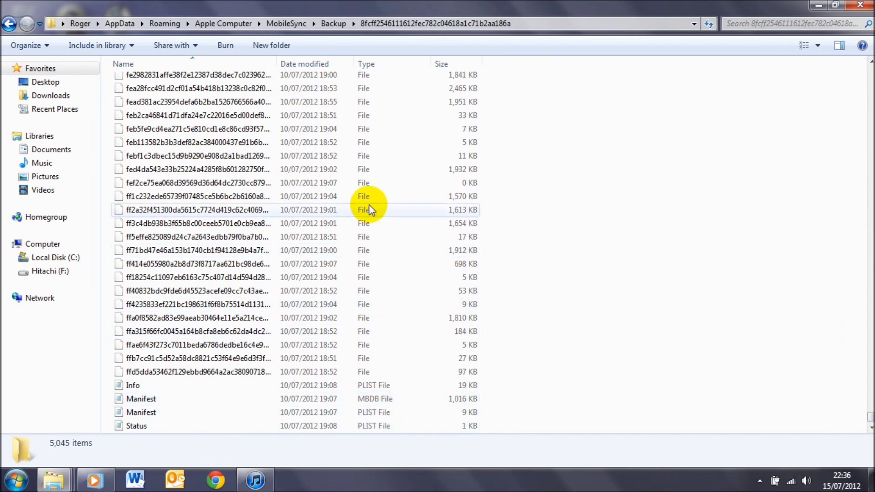
{"action": "left_click", "coordinate": [338, 27]}
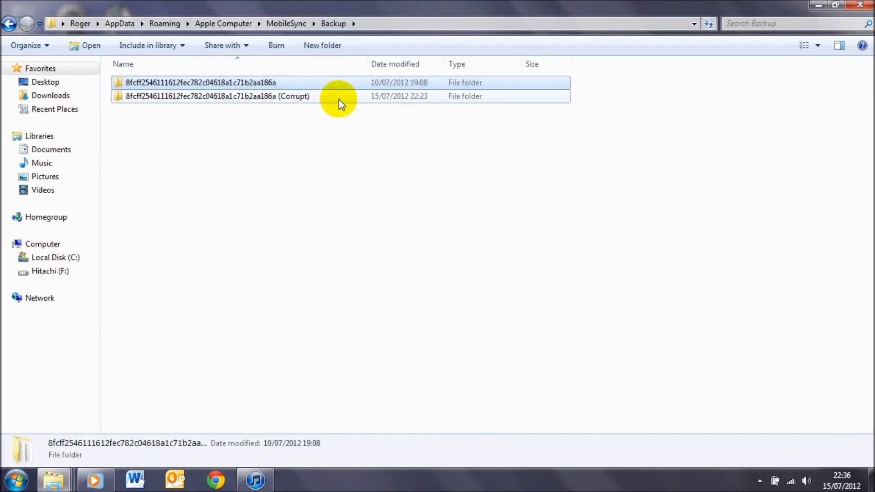
{"action": "left_click", "coordinate": [338, 99]}
{"action": "mouse_move", "coordinate": [314, 101]}
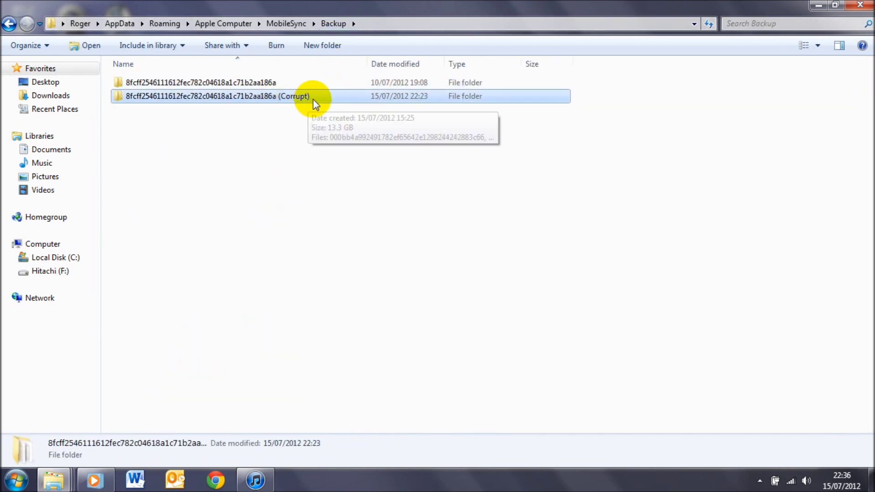
Open the (Corrupt) backup folder and sort its 3,968 files by size, largest first
{"action": "double_click", "coordinate": [335, 101]}
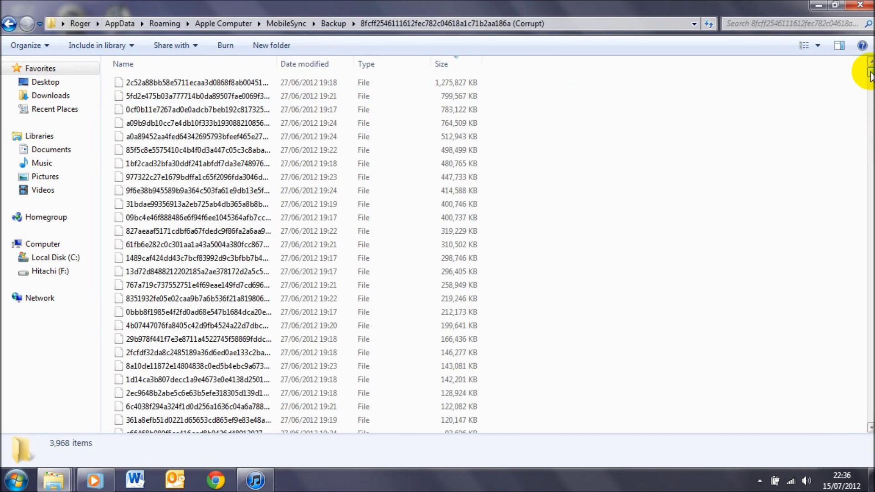
{"action": "left_click", "coordinate": [232, 64]}
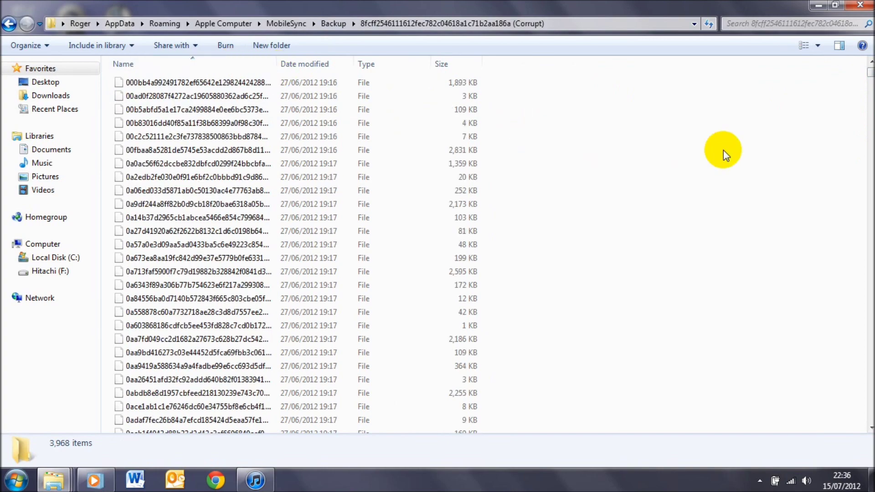
{"action": "left_click_drag", "start_coordinate": [868, 72], "coordinate": [838, 417]}
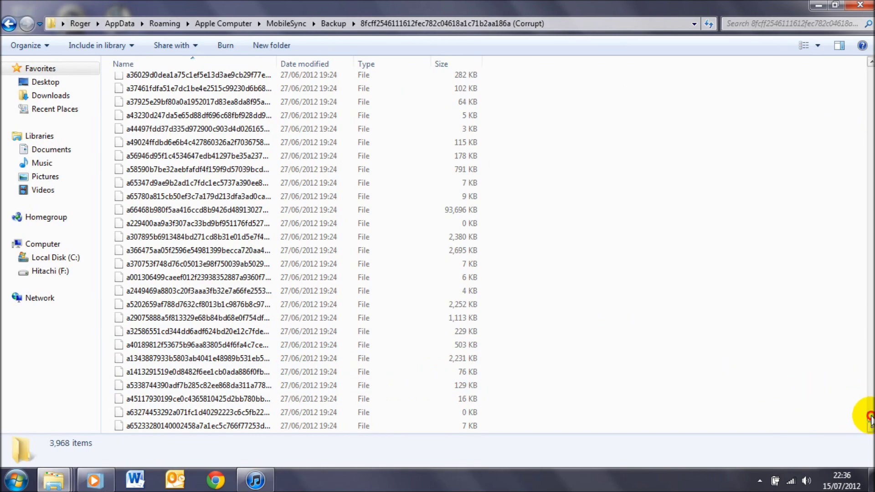
{"action": "left_click_drag", "start_coordinate": [868, 416], "coordinate": [866, 63]}
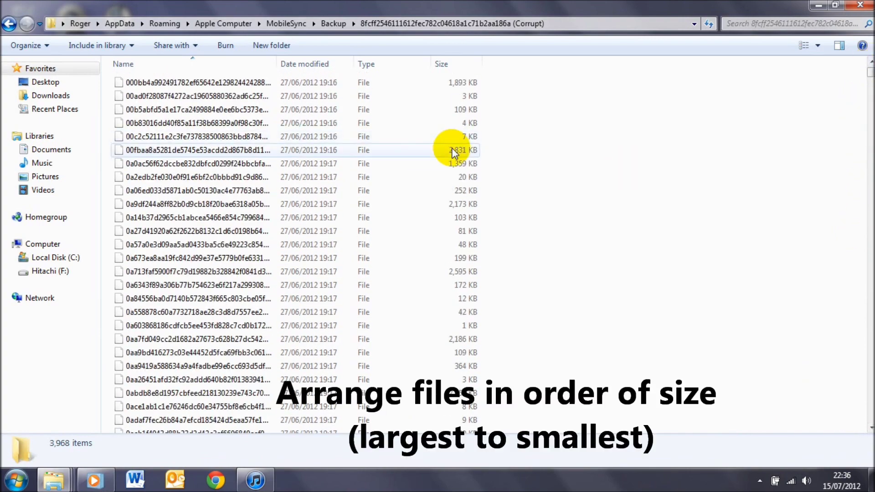
{"action": "left_click", "coordinate": [458, 67]}
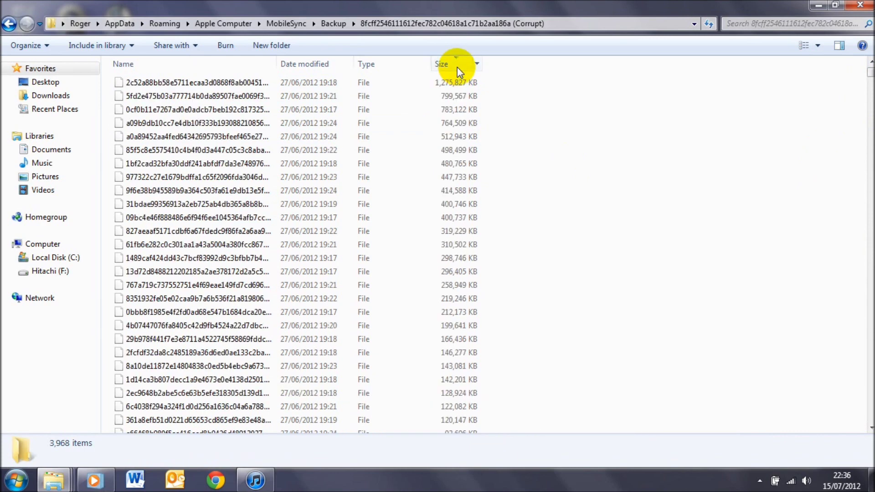
Append .mov to the 400,746 KB backup file's name so it becomes a QuickTime Movie
{"action": "right_click", "coordinate": [469, 206]}
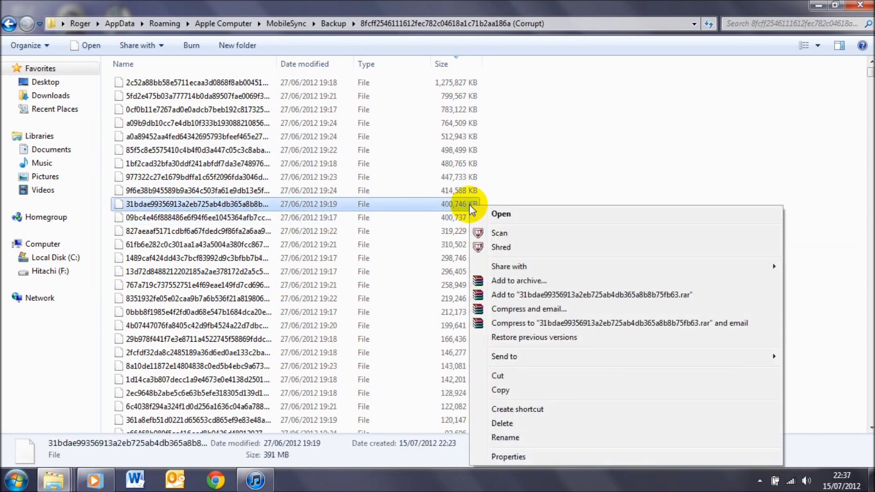
{"action": "left_click", "coordinate": [537, 438]}
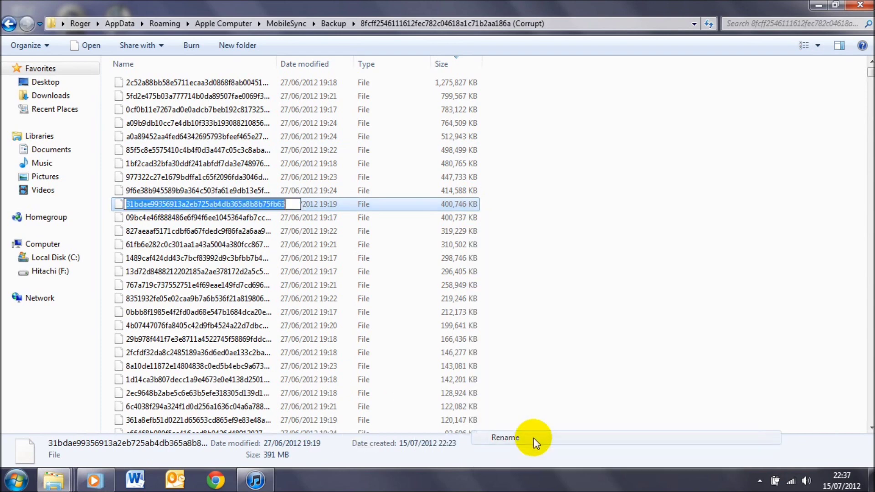
{"action": "left_click", "coordinate": [290, 205]}
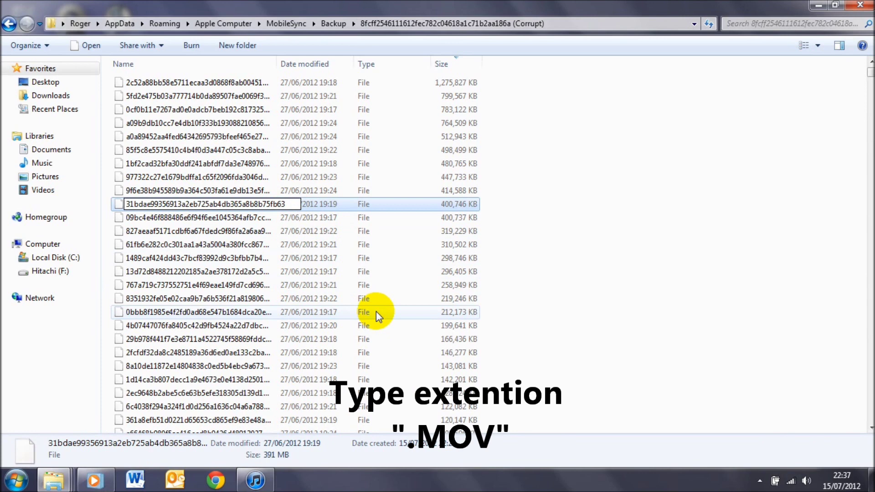
{"action": "type", "text": ".mov"}
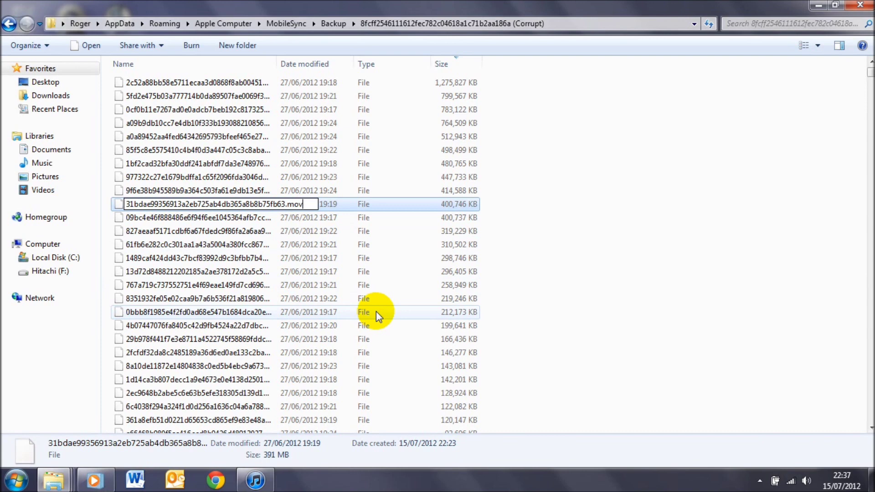
{"action": "left_click", "coordinate": [283, 204]}
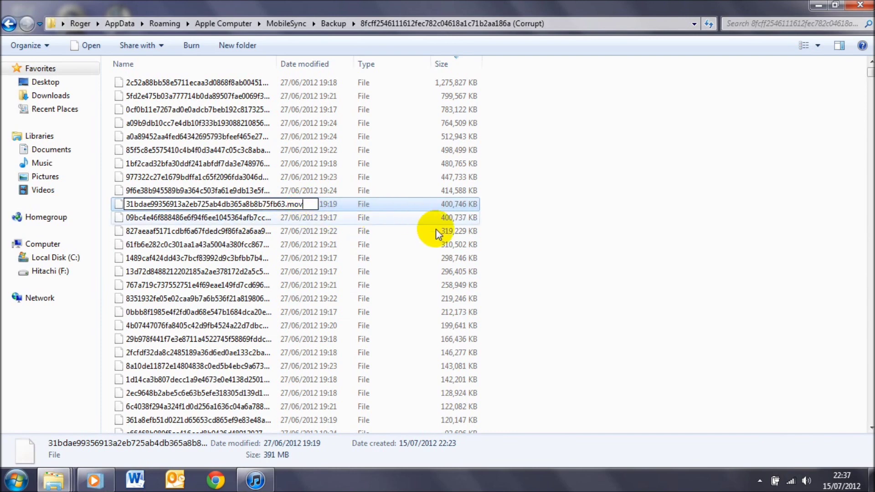
{"action": "key", "text": "Return"}
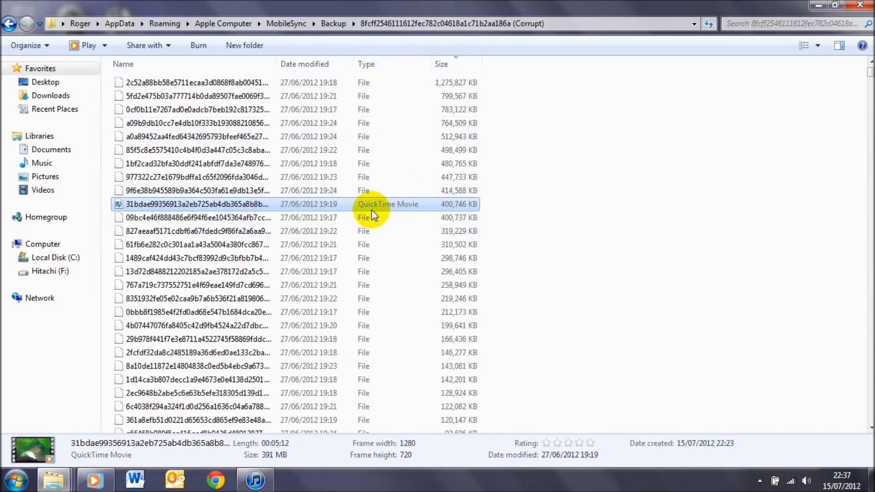
{"action": "double_click", "coordinate": [413, 209]}
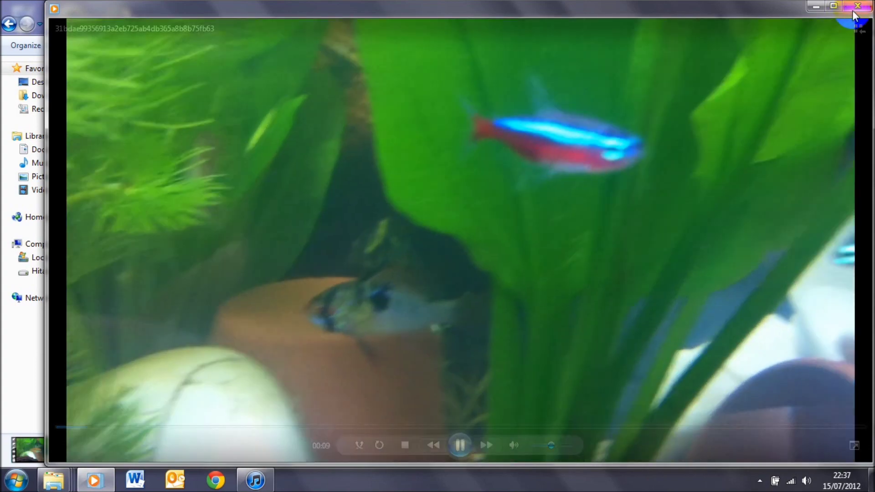
{"action": "left_click", "coordinate": [855, 10]}
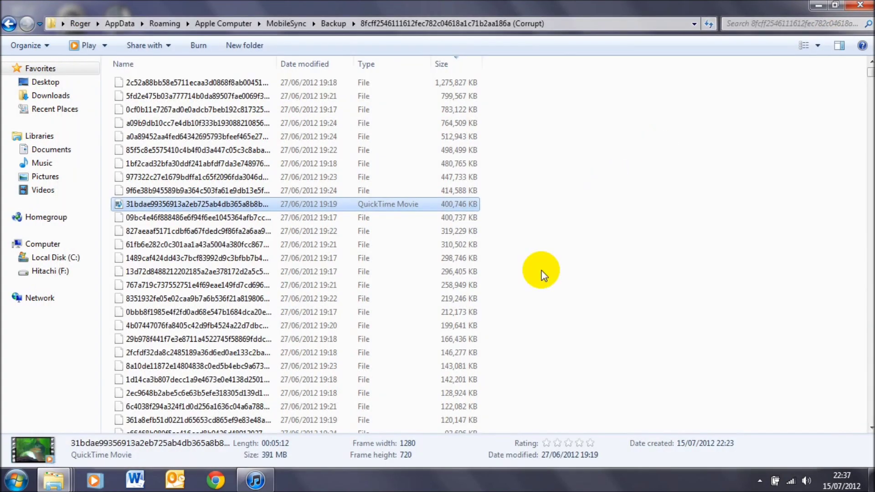
Append .jpg to the 3,835 KB backup file's name and open it as a photo
{"action": "scroll", "coordinate": [542, 274], "scroll_direction": "down", "scroll_amount": 2}
{"action": "scroll", "coordinate": [539, 277], "scroll_direction": "down", "scroll_amount": 20}
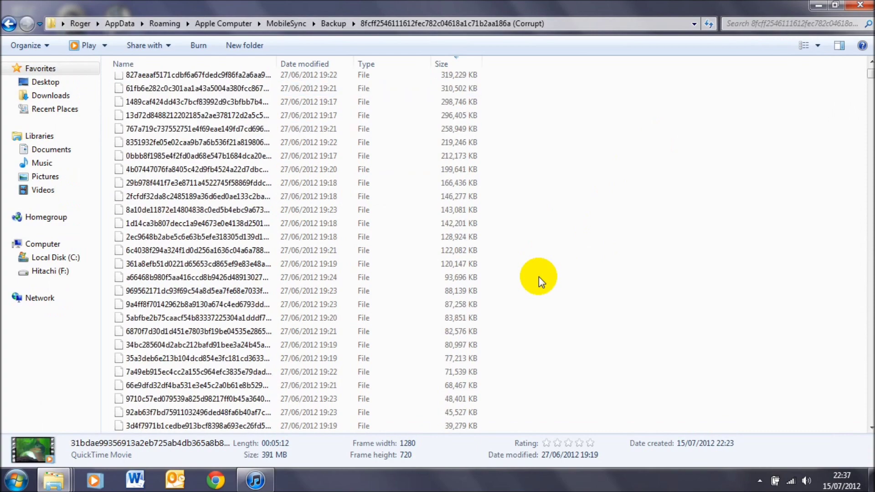
{"action": "scroll", "coordinate": [502, 176], "scroll_direction": "up", "scroll_amount": 3}
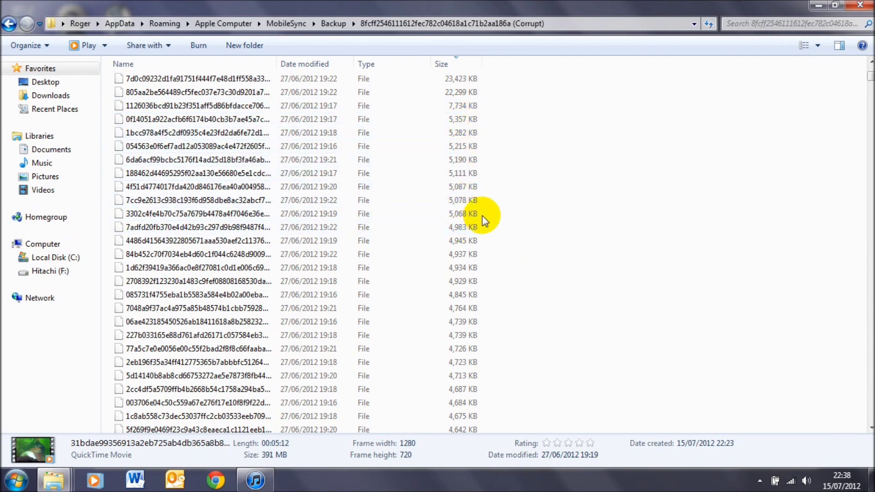
{"action": "scroll", "coordinate": [477, 318], "scroll_direction": "down", "scroll_amount": 2}
{"action": "scroll", "coordinate": [477, 318], "scroll_direction": "down", "scroll_amount": 6}
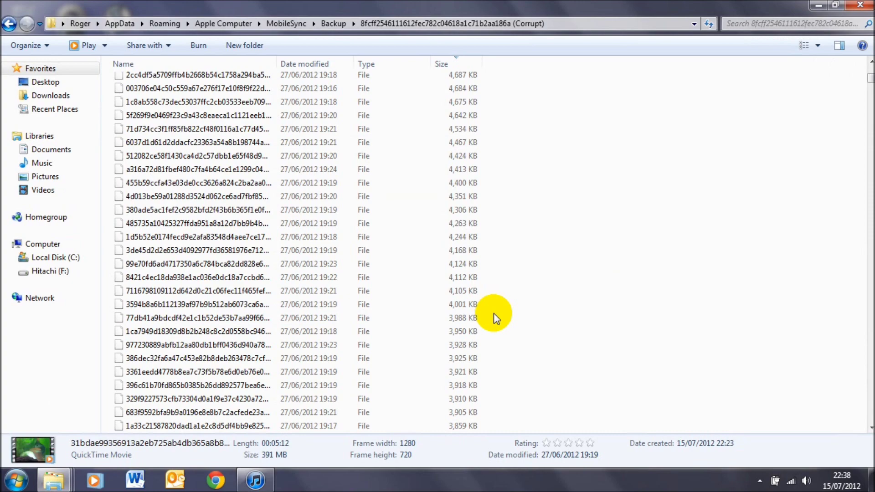
{"action": "scroll", "coordinate": [493, 313], "scroll_direction": "down", "scroll_amount": 2}
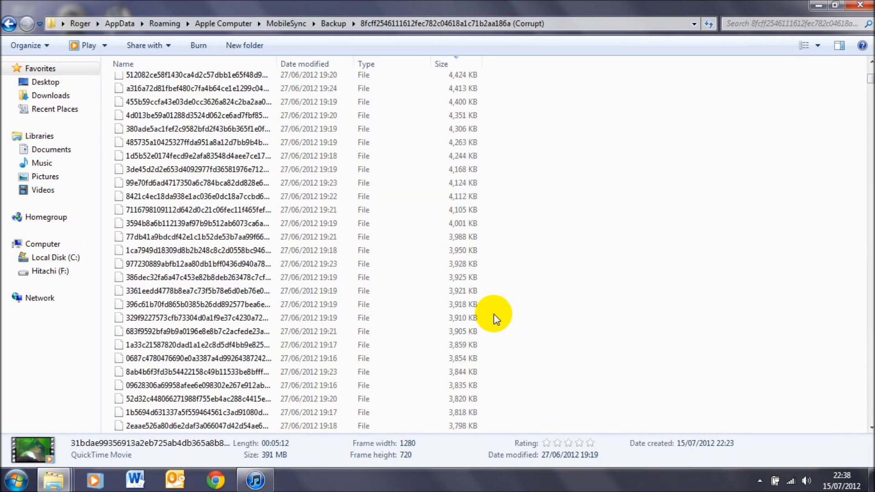
{"action": "scroll", "coordinate": [493, 313], "scroll_direction": "down", "scroll_amount": 2}
{"action": "scroll", "coordinate": [493, 313], "scroll_direction": "down", "scroll_amount": 3}
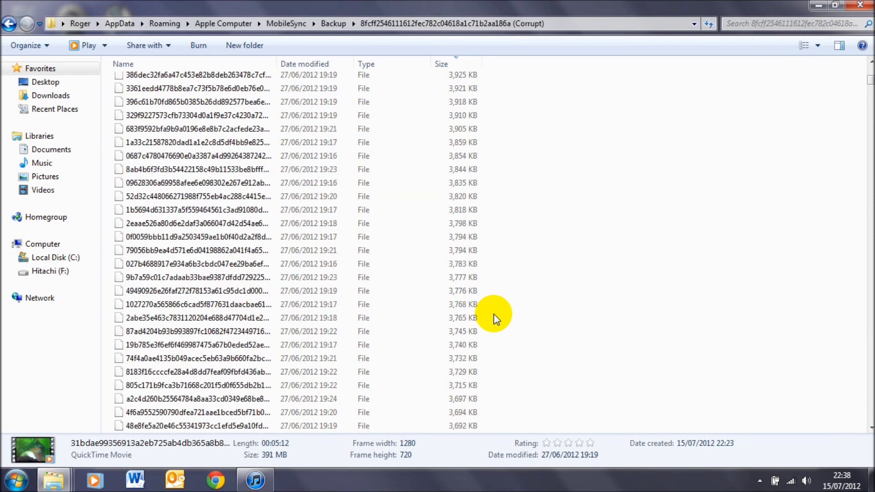
{"action": "right_click", "coordinate": [473, 186]}
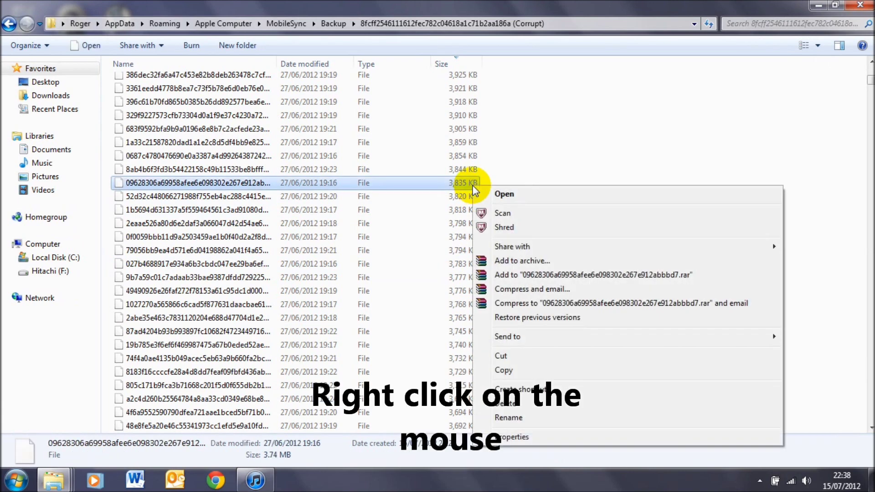
{"action": "left_click", "coordinate": [559, 417]}
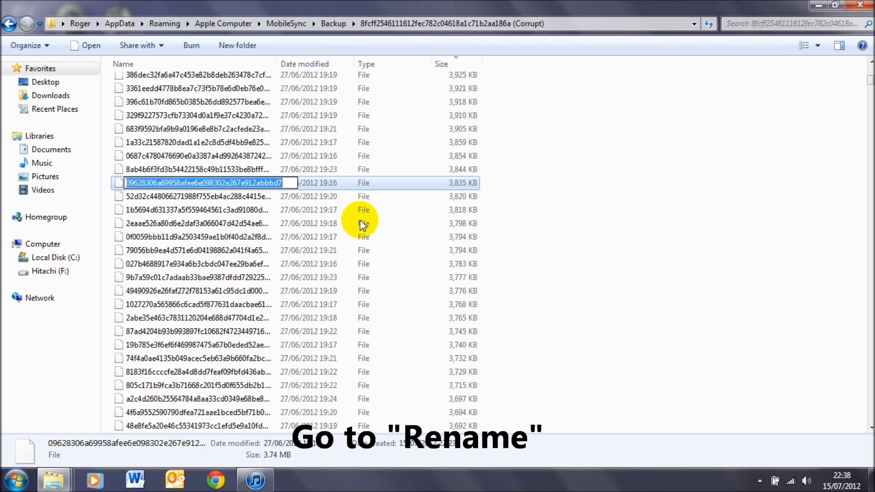
{"action": "key", "text": "End"}
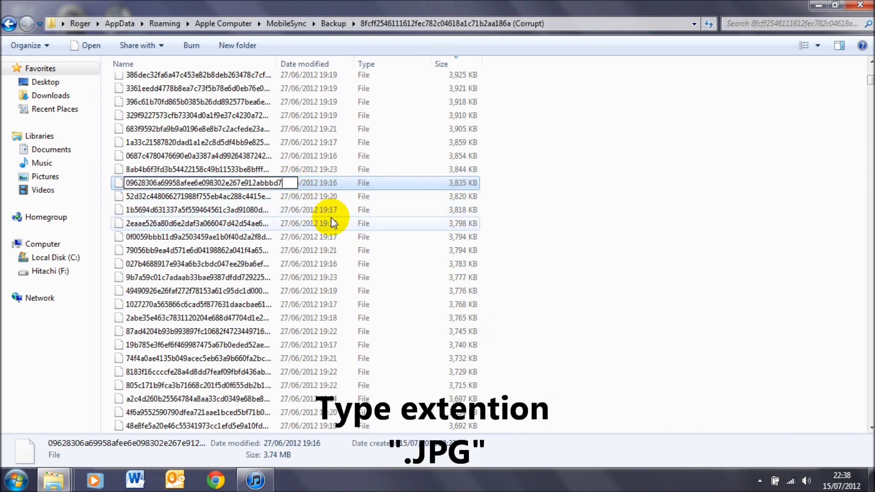
{"action": "type", "text": ".jpg"}
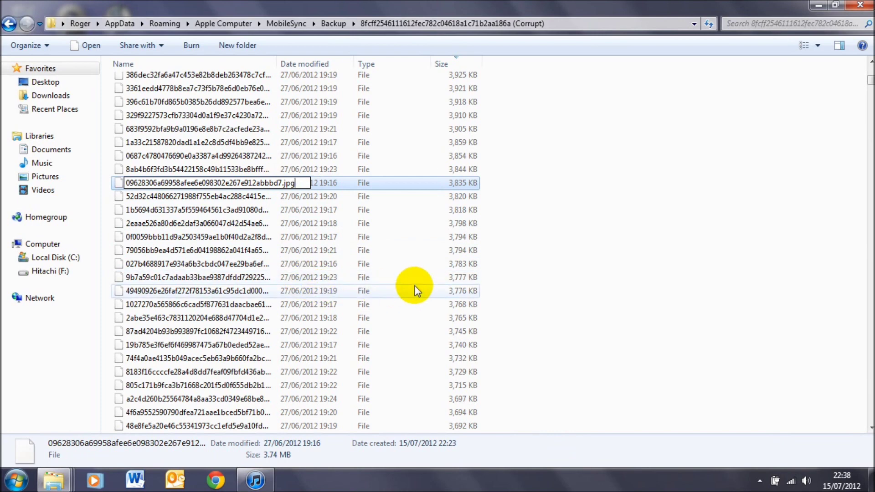
{"action": "key", "text": "Return"}
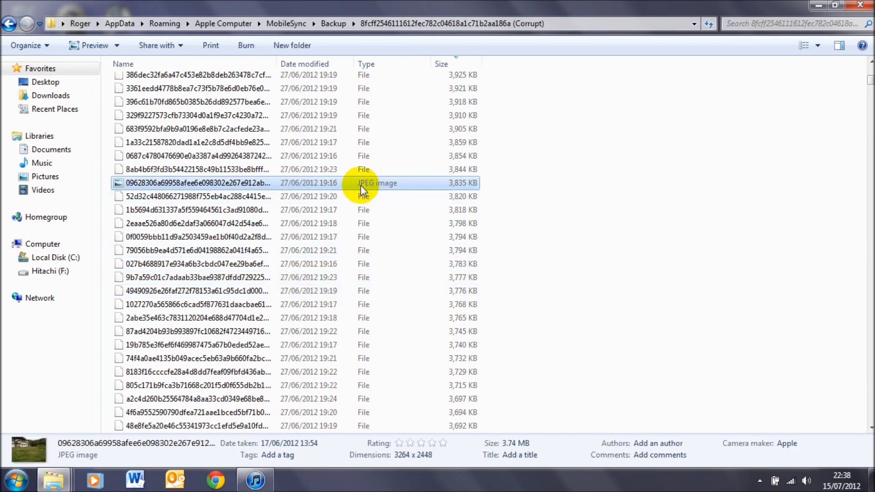
{"action": "double_click", "coordinate": [386, 188]}
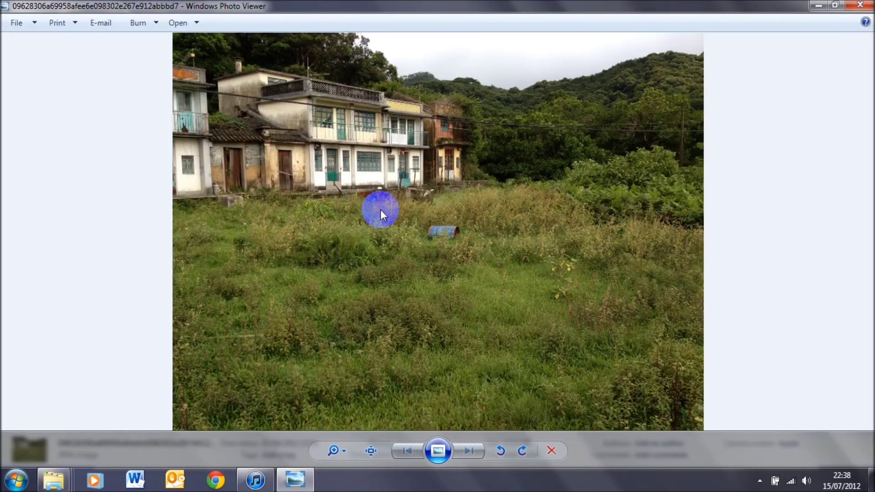
{"action": "scroll", "coordinate": [400, 233], "scroll_direction": "up", "scroll_amount": 1}
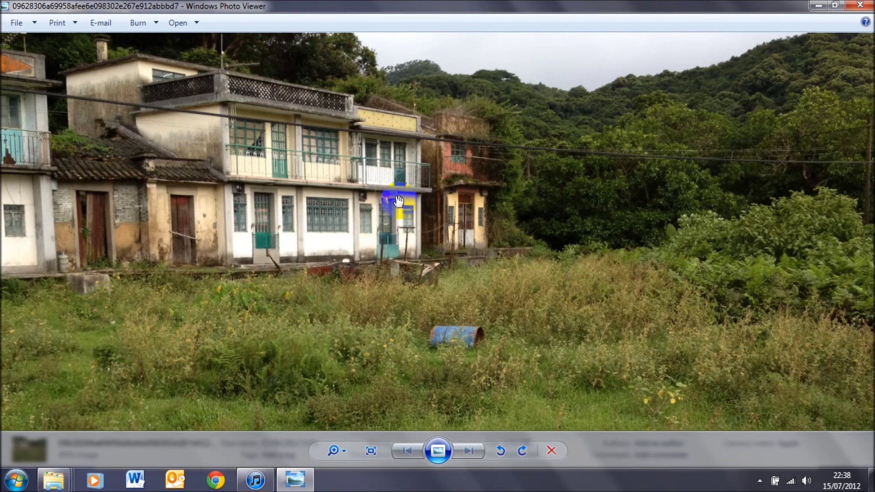
{"action": "left_click_drag", "start_coordinate": [407, 191], "coordinate": [418, 221]}
{"action": "scroll", "coordinate": [418, 220], "scroll_direction": "up", "scroll_amount": 2}
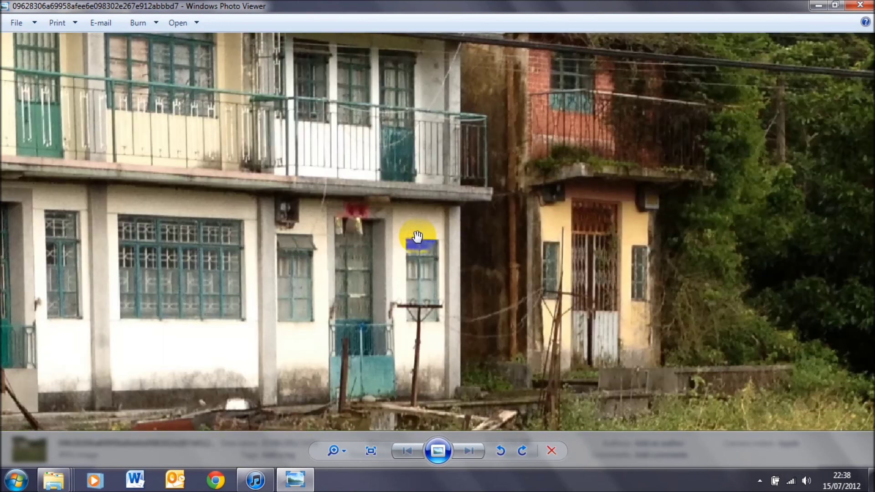
{"action": "scroll", "coordinate": [417, 235], "scroll_direction": "down", "scroll_amount": 3}
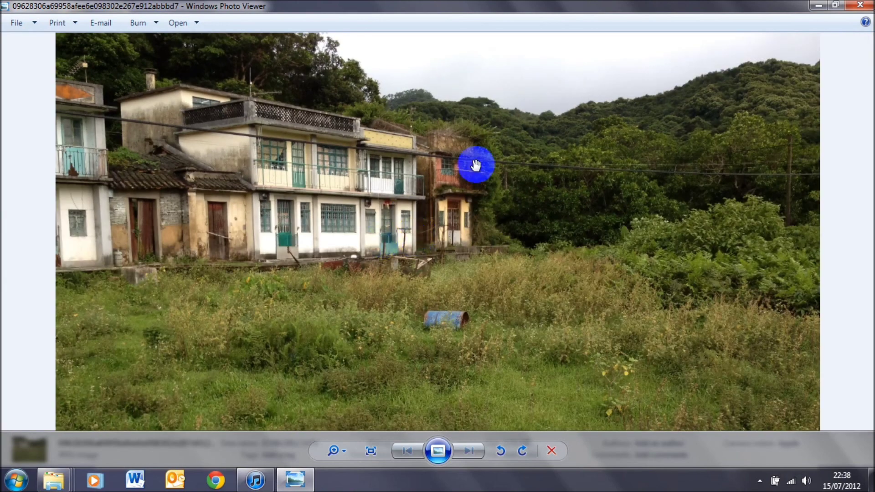
{"action": "left_click", "coordinate": [858, 10]}
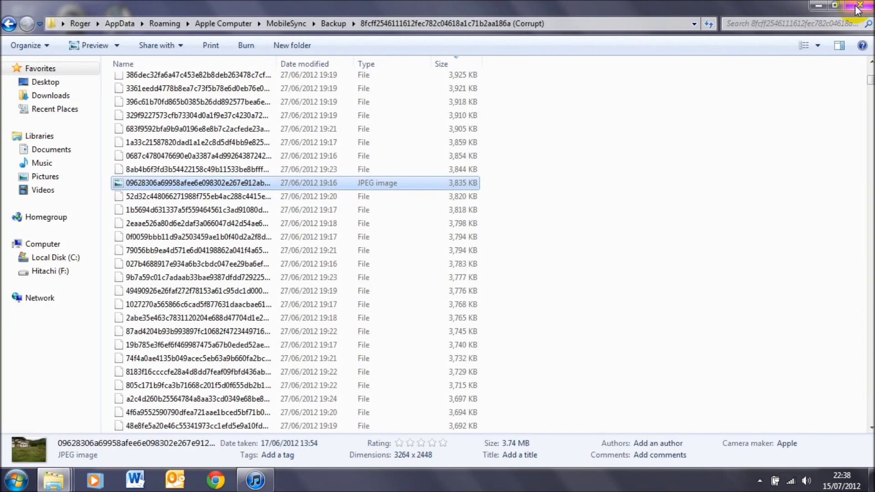